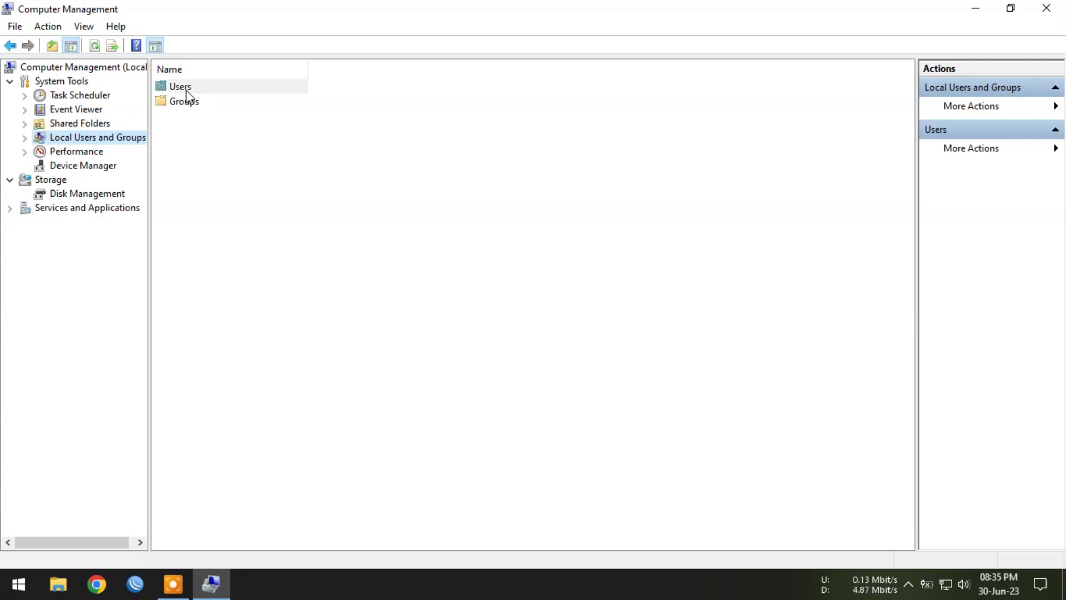
Step: Show the local Users list under Local Users and Groups and select the logged-in user account
click(182, 132)
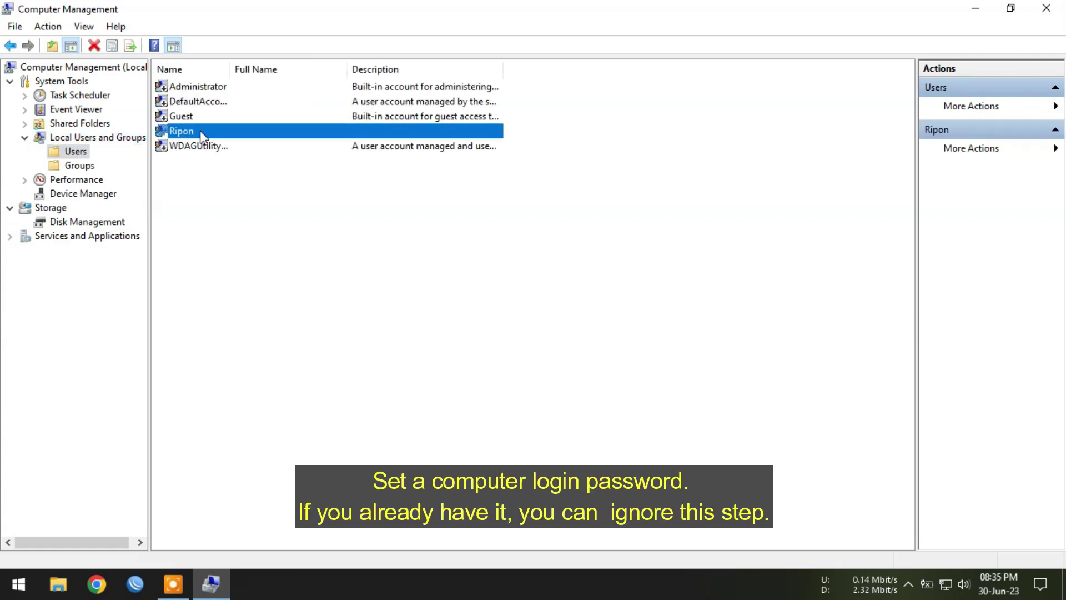
click(19, 583)
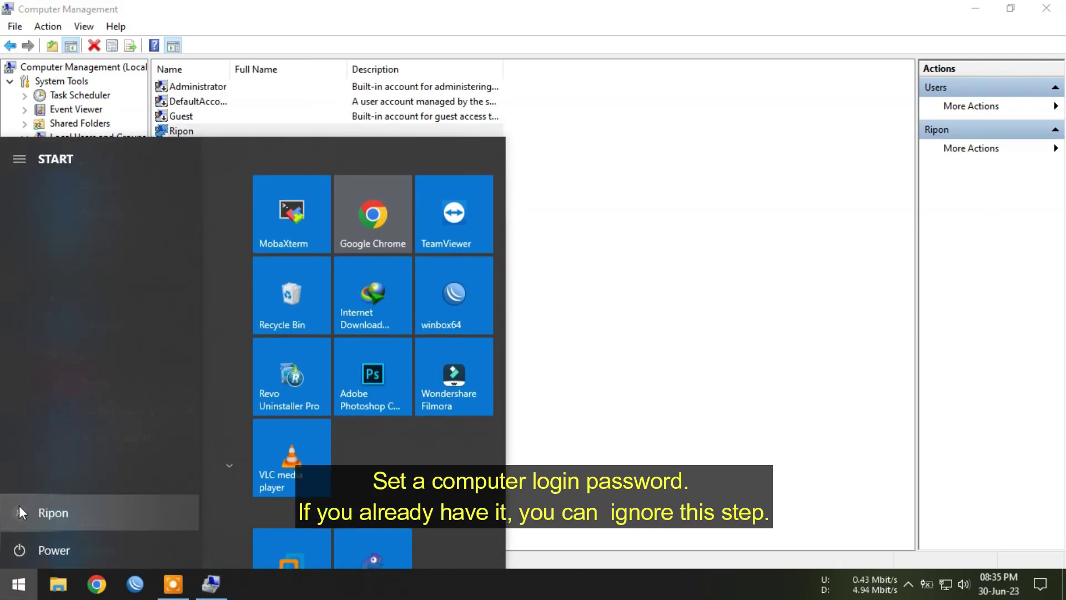
click(544, 302)
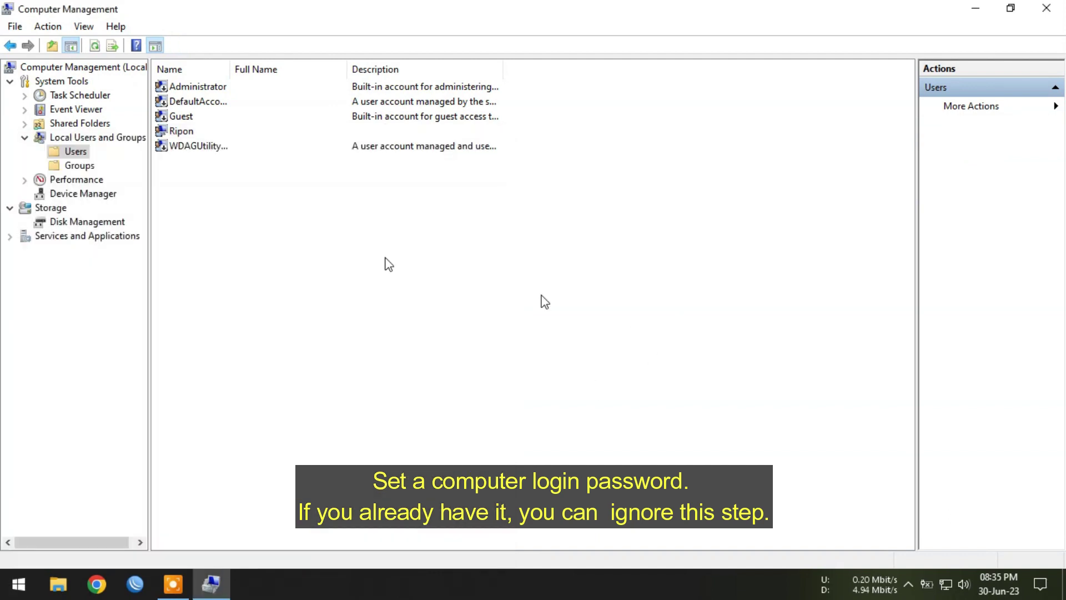
click(186, 131)
Step: Give the logged-in local account a new password, entered matching in both fields, and acknowledge the confirmation
right_click(233, 135)
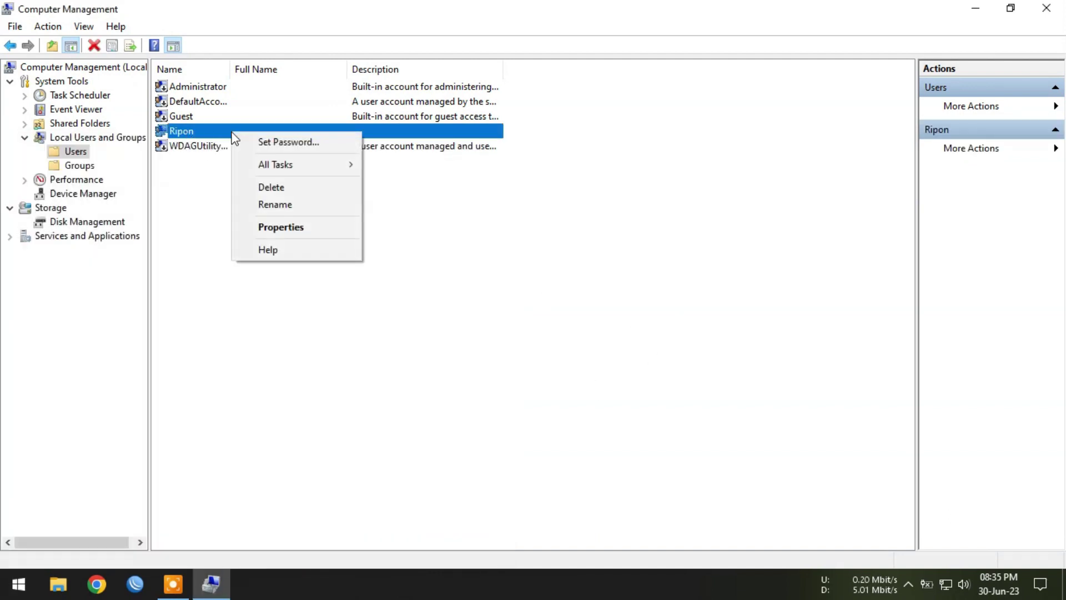
click(288, 144)
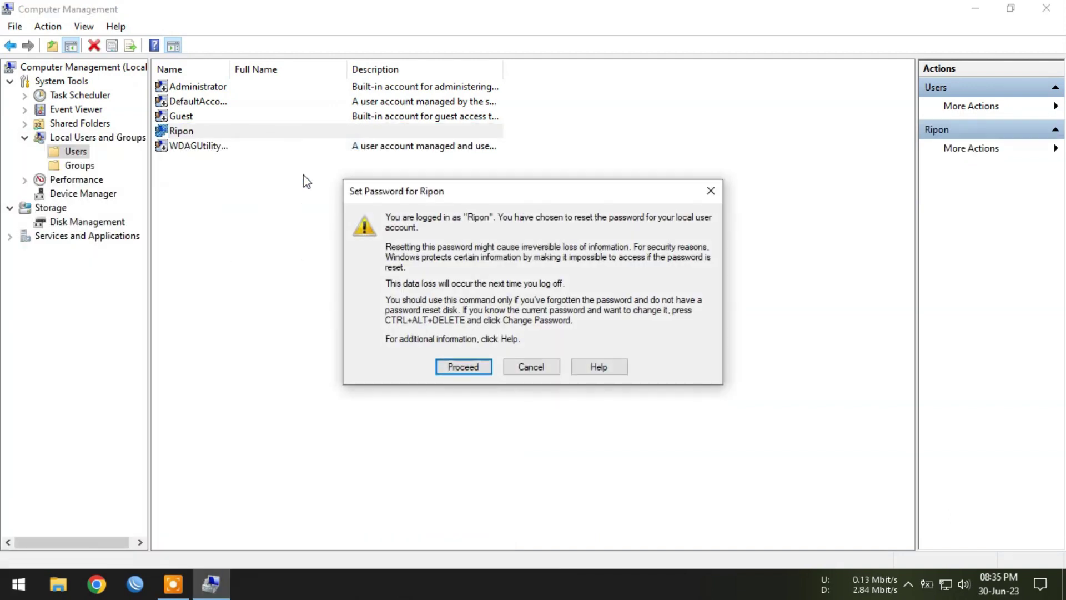
click(455, 367)
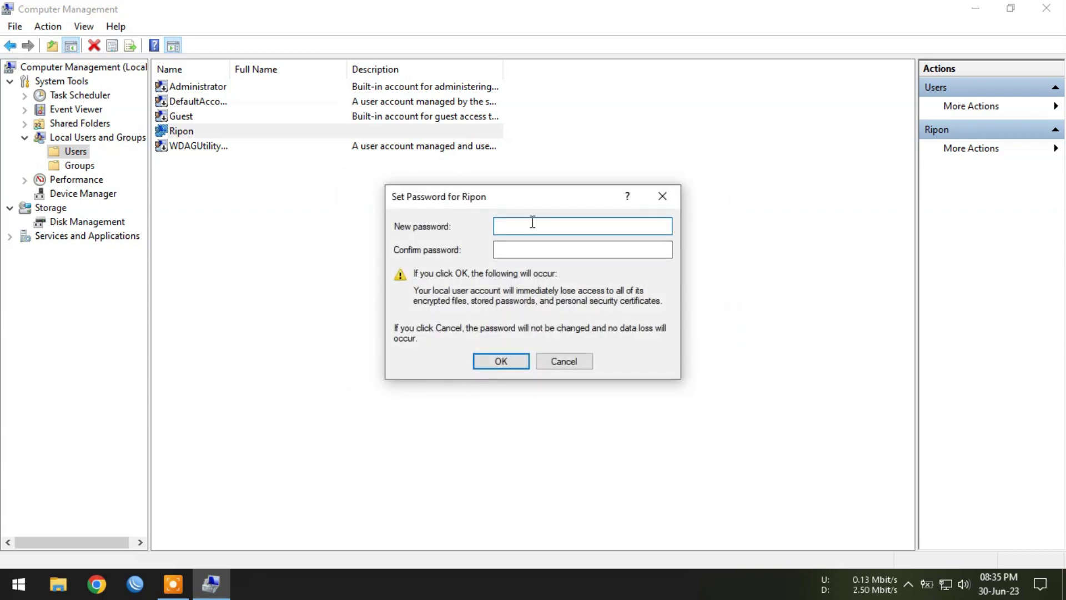
text(1234)
key(Tab)
text(1)
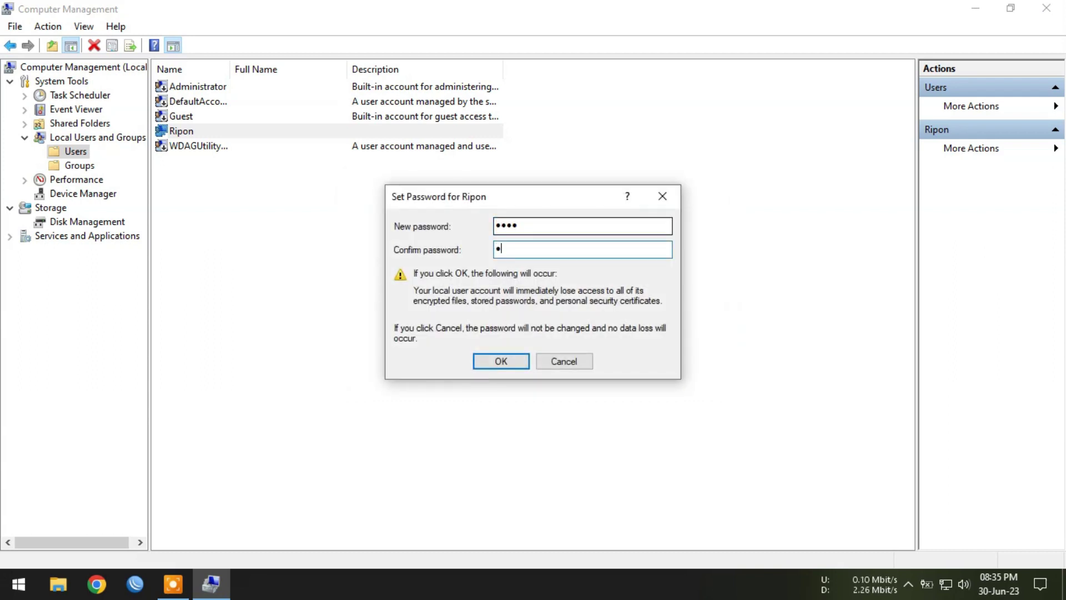
text(2345)
key(shift+Tab)
text(5)
key(Tab)
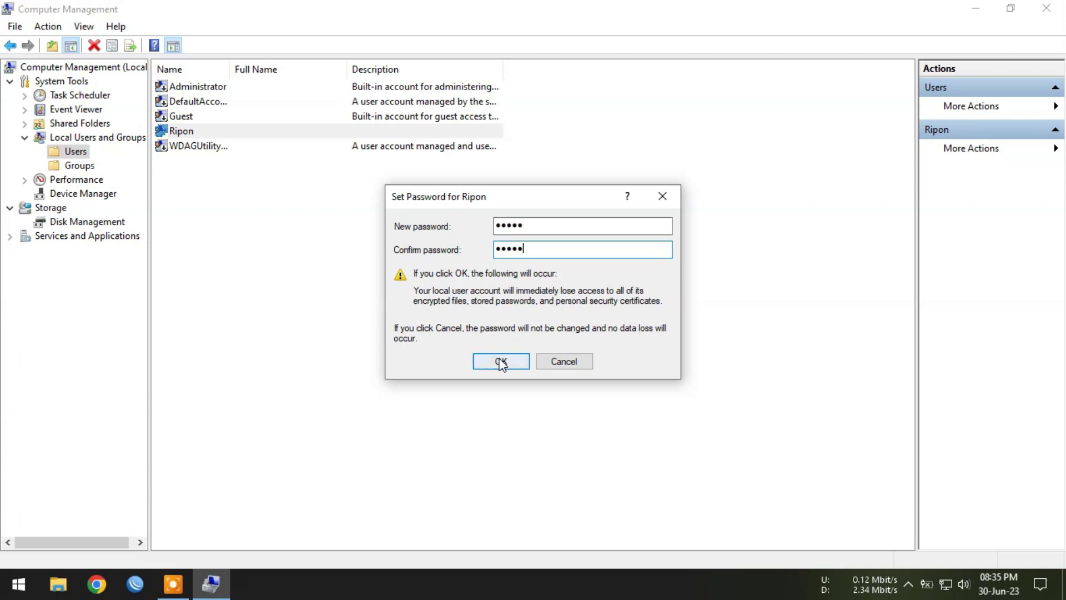
click(498, 362)
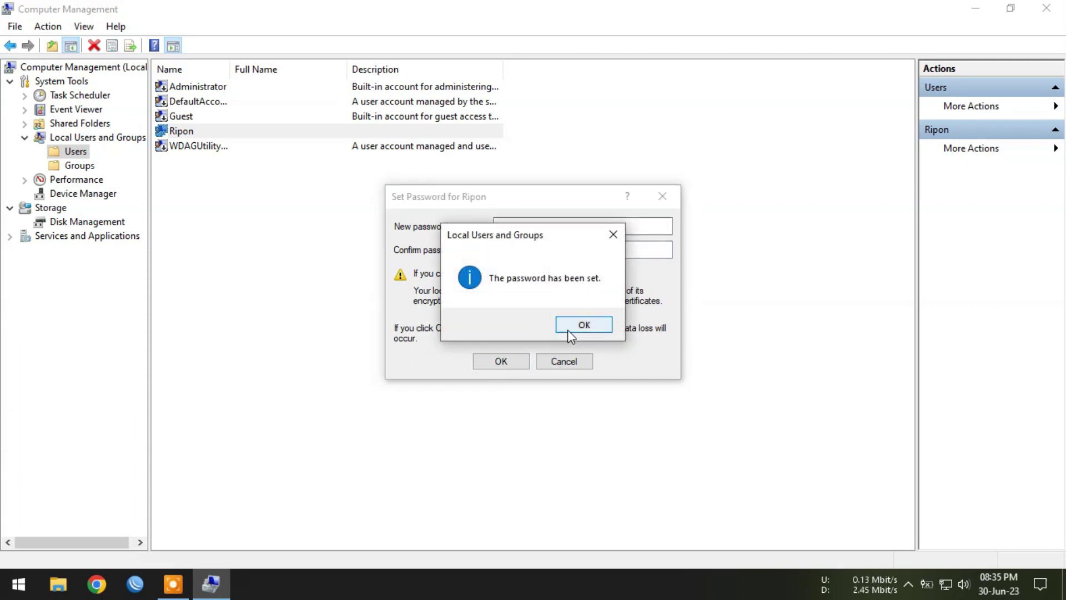
click(568, 330)
click(389, 291)
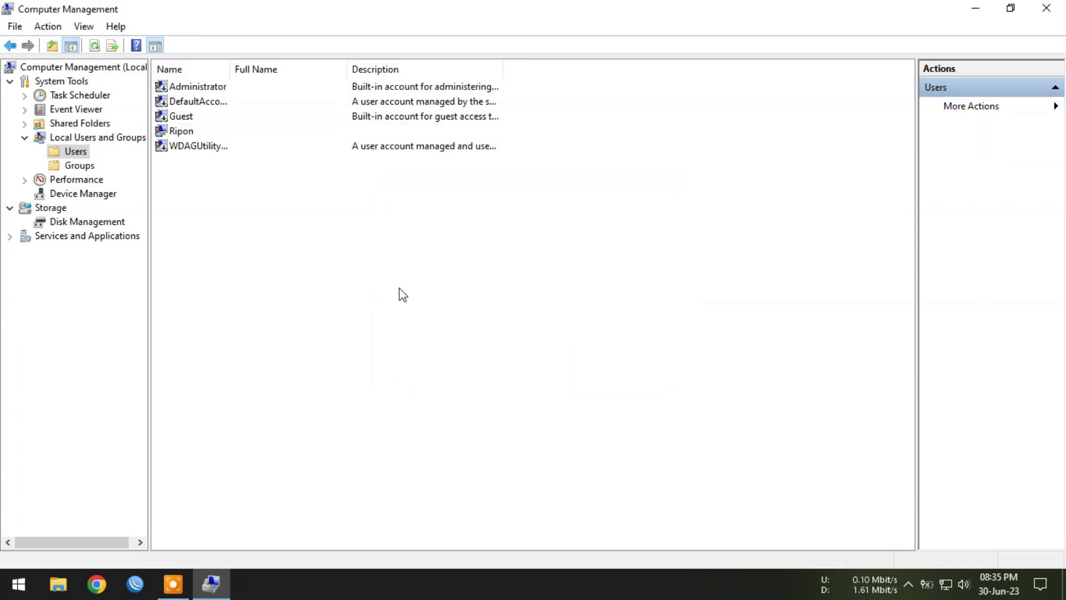
Step: From This PC's properties, allow remote connections with Network Level Authentication and apply the change
click(59, 583)
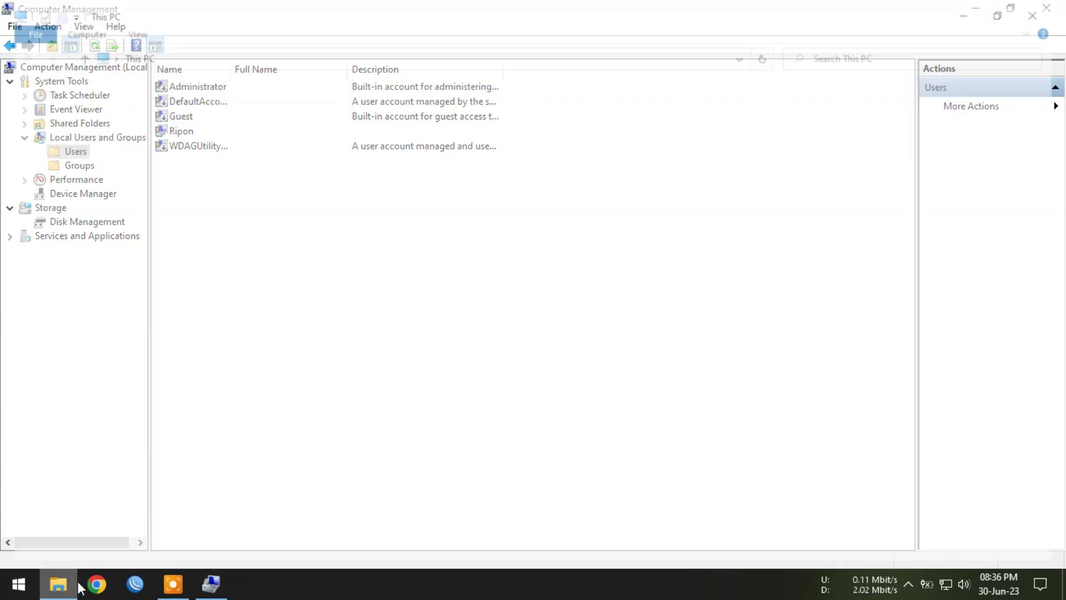
right_click(405, 350)
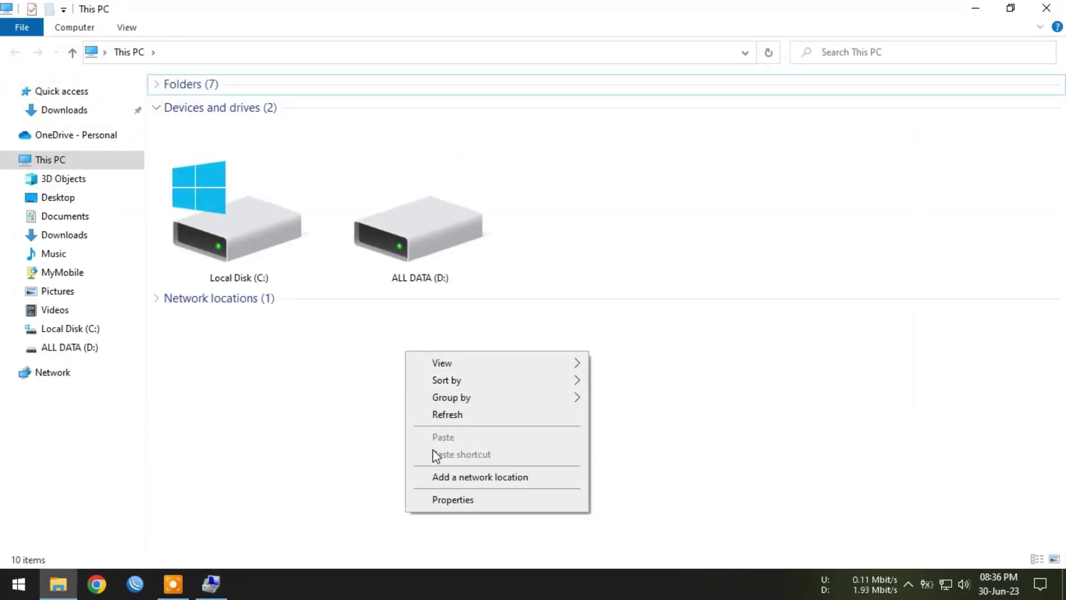
click(475, 502)
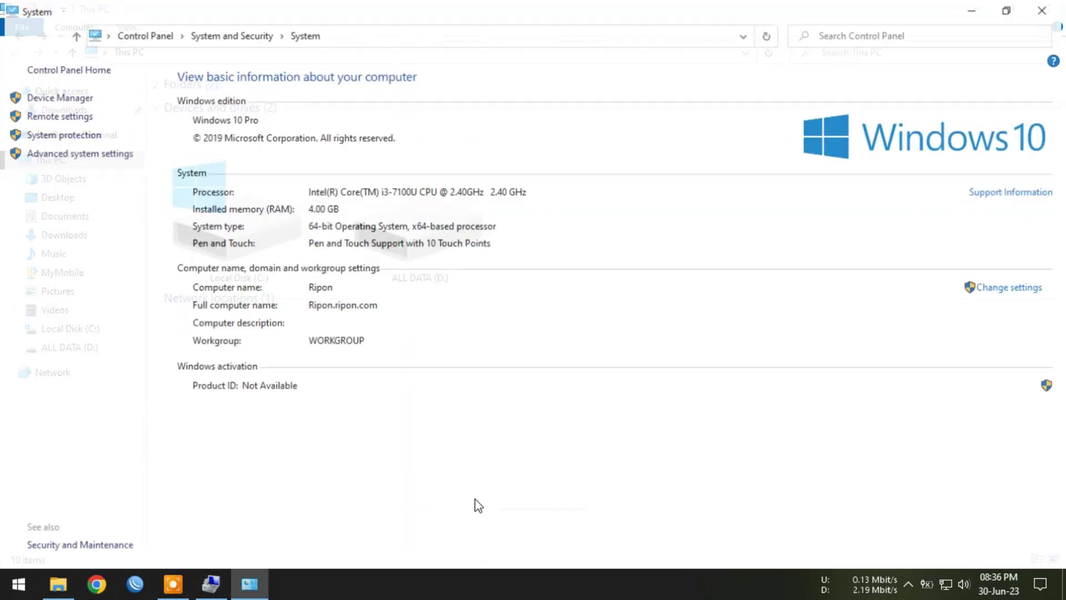
click(58, 115)
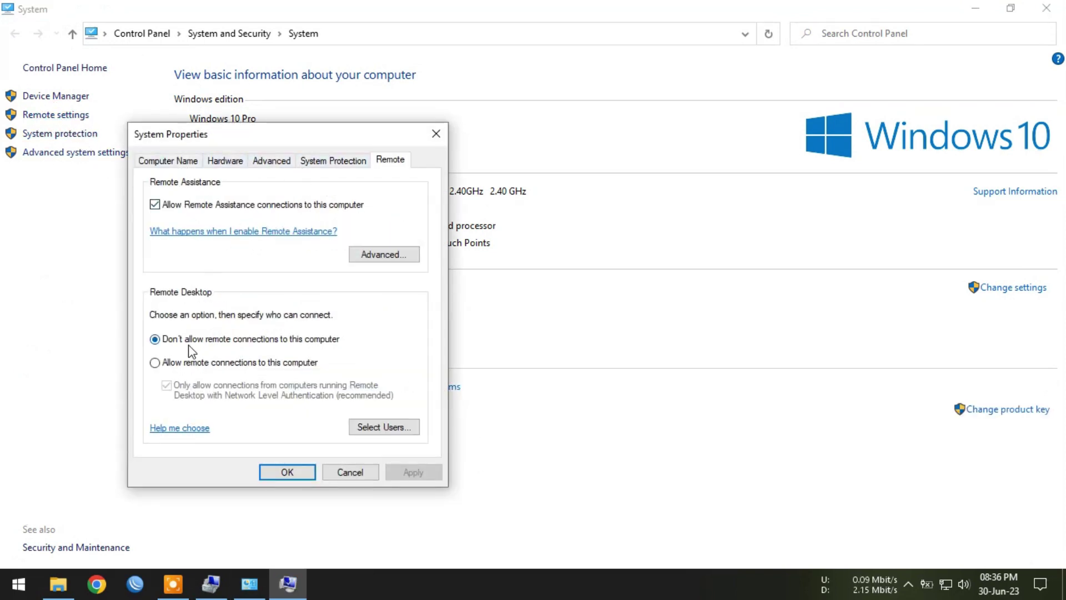
click(232, 364)
click(269, 261)
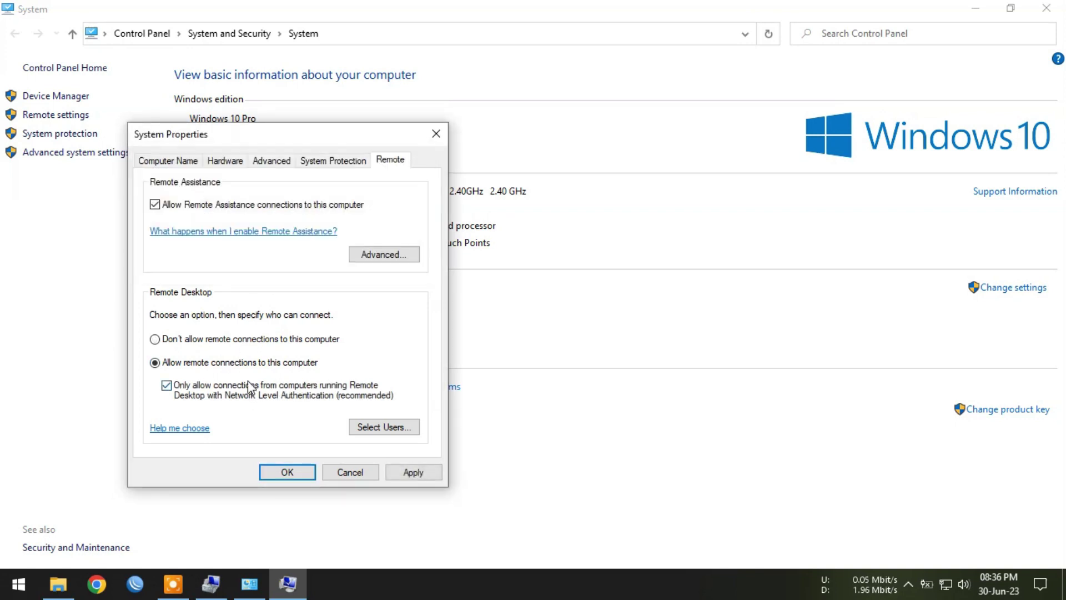
click(413, 472)
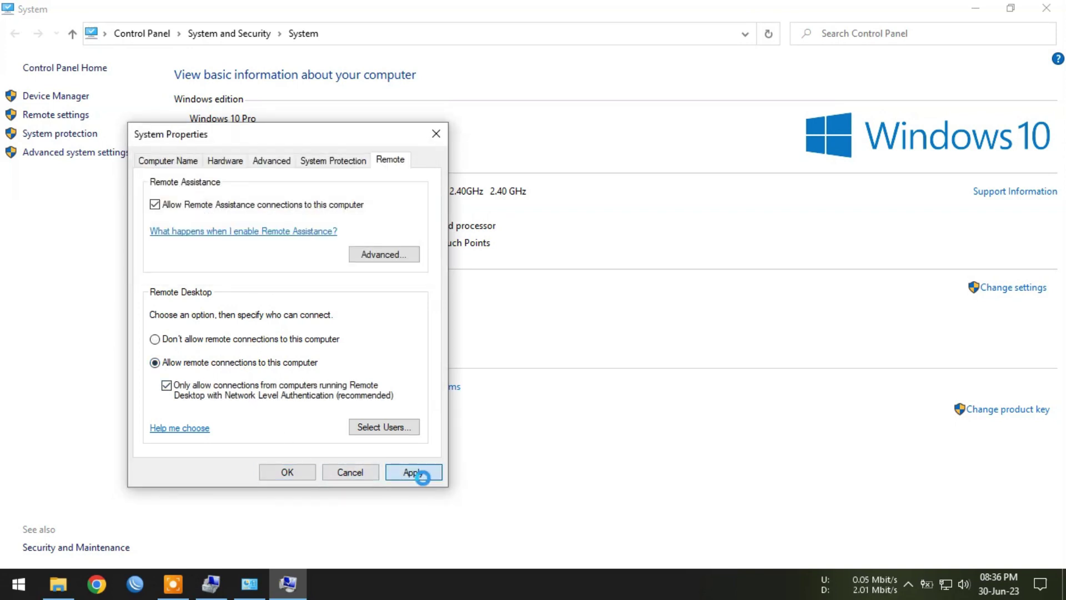
click(357, 474)
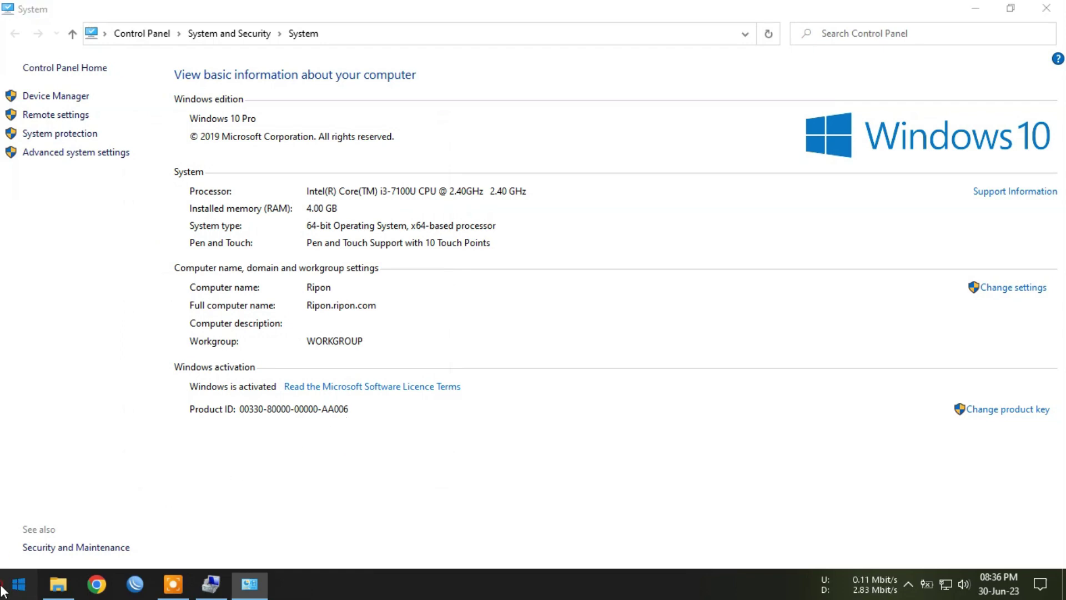
Step: Open the Balanced plan's sleep settings via Control Panel's System and Security power options
click(4, 586)
text(contro)
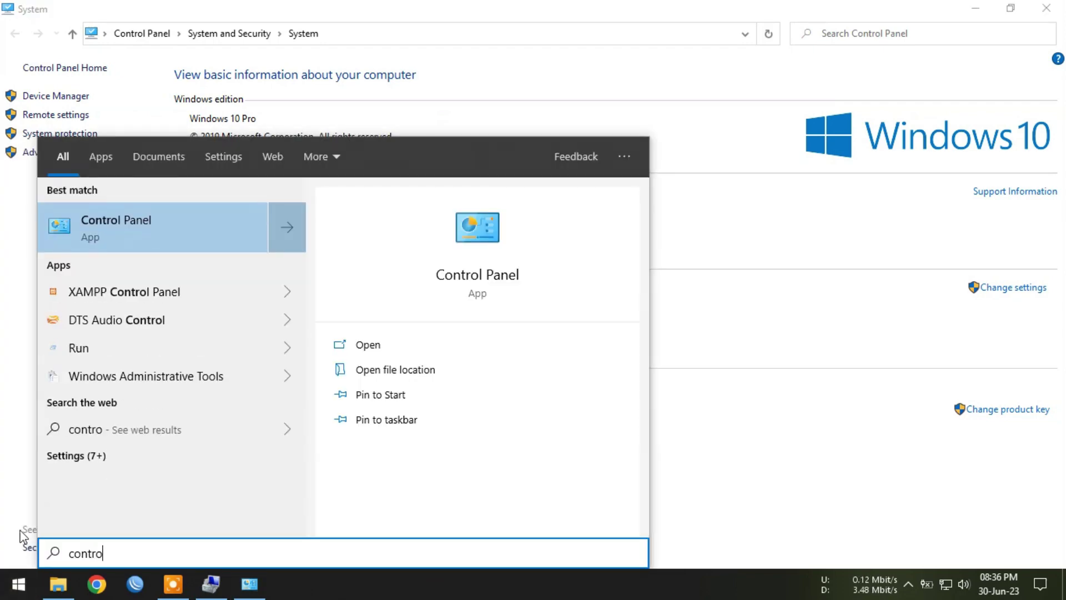
click(154, 223)
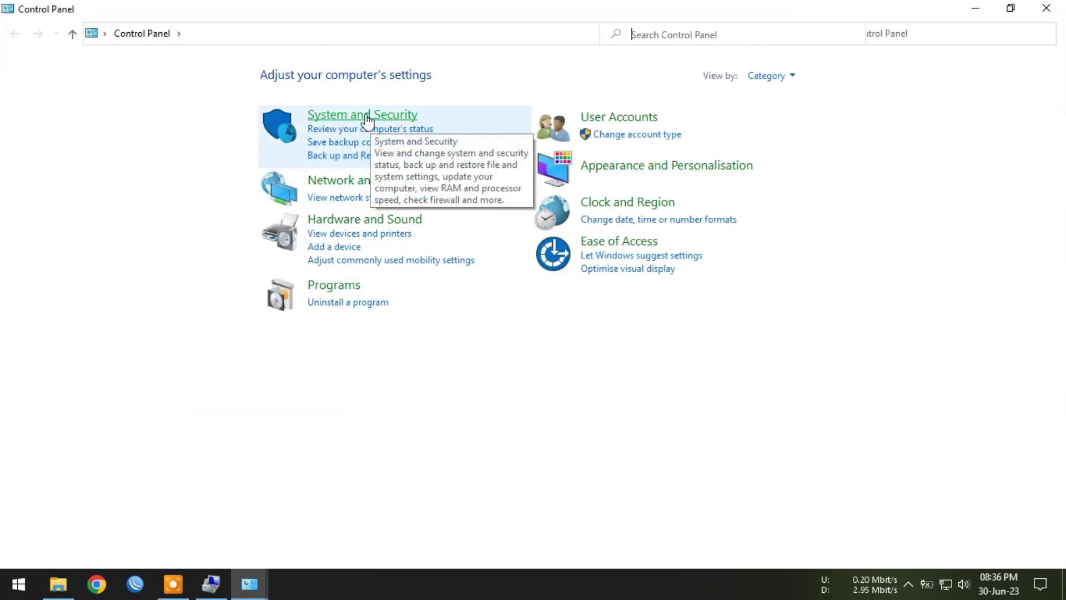
click(366, 117)
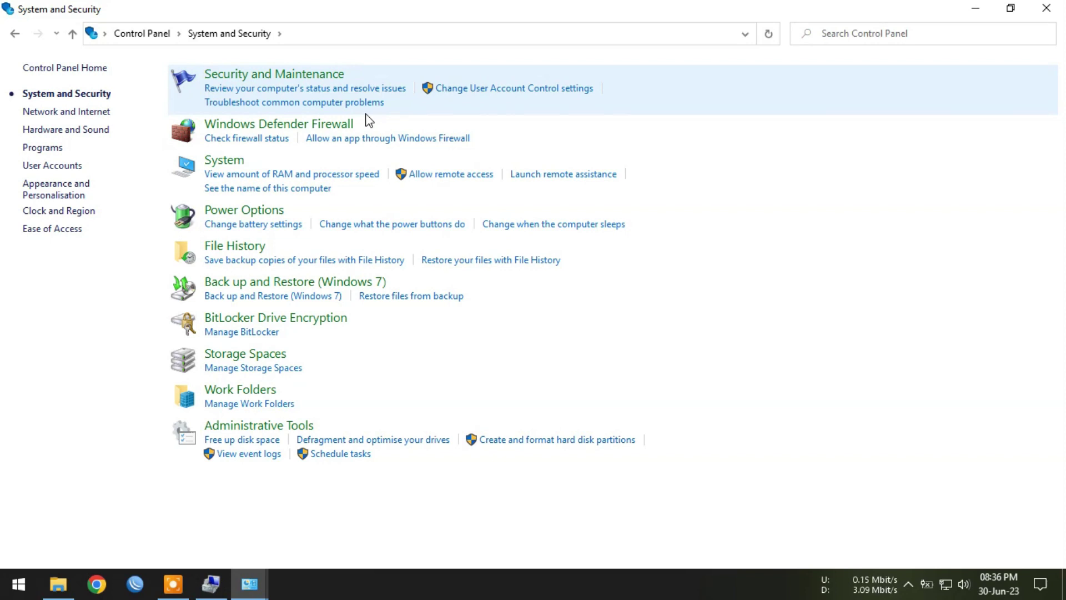
click(246, 213)
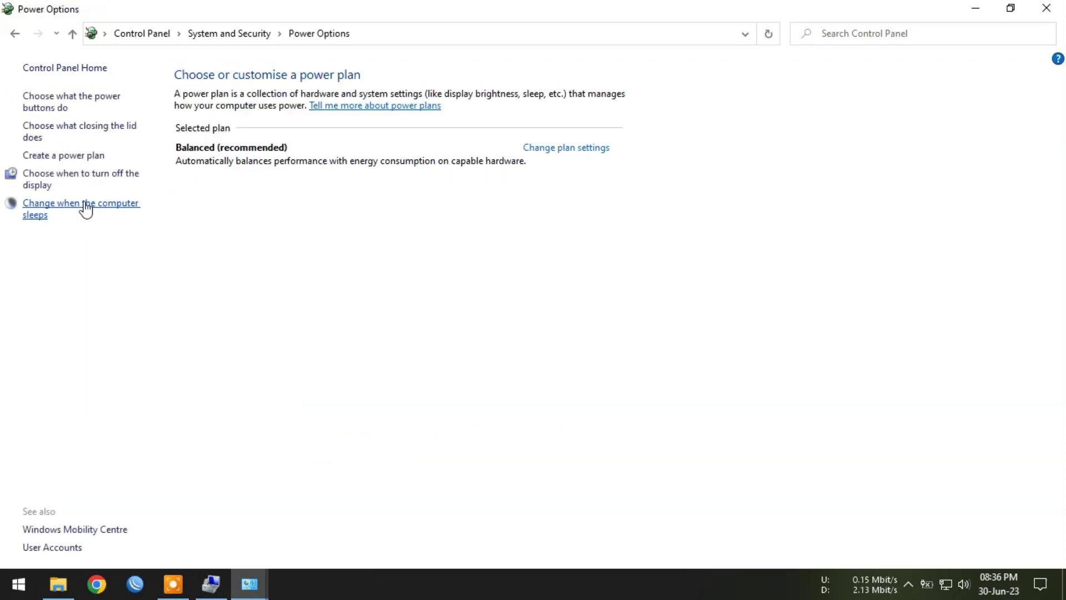
click(81, 207)
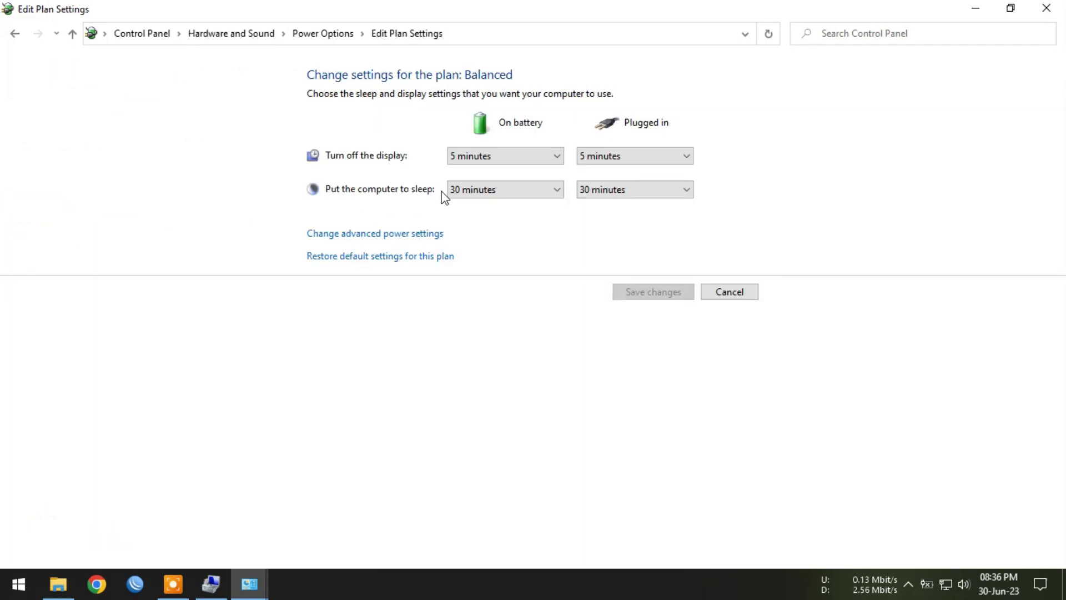
Step: Set sleep to Never both on battery and plugged in, save, and return to Control Panel home
click(471, 190)
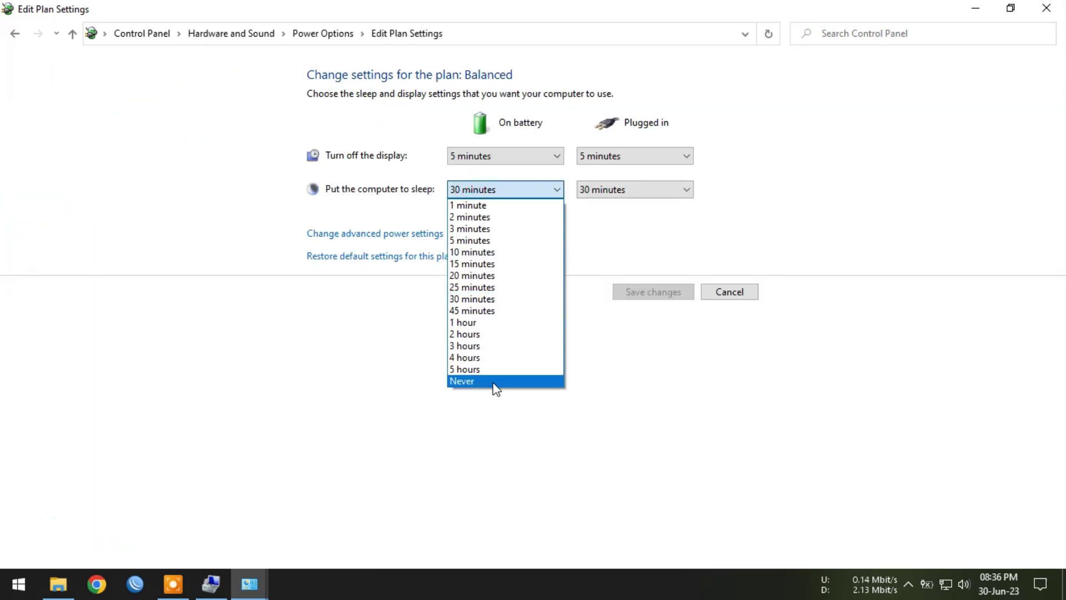
click(491, 380)
click(600, 189)
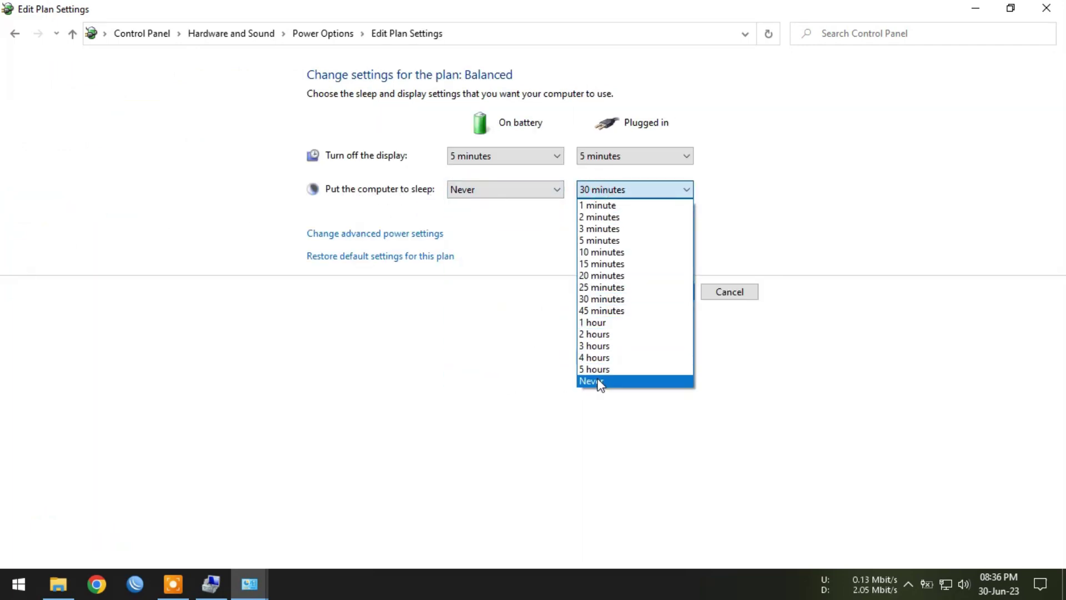
click(596, 378)
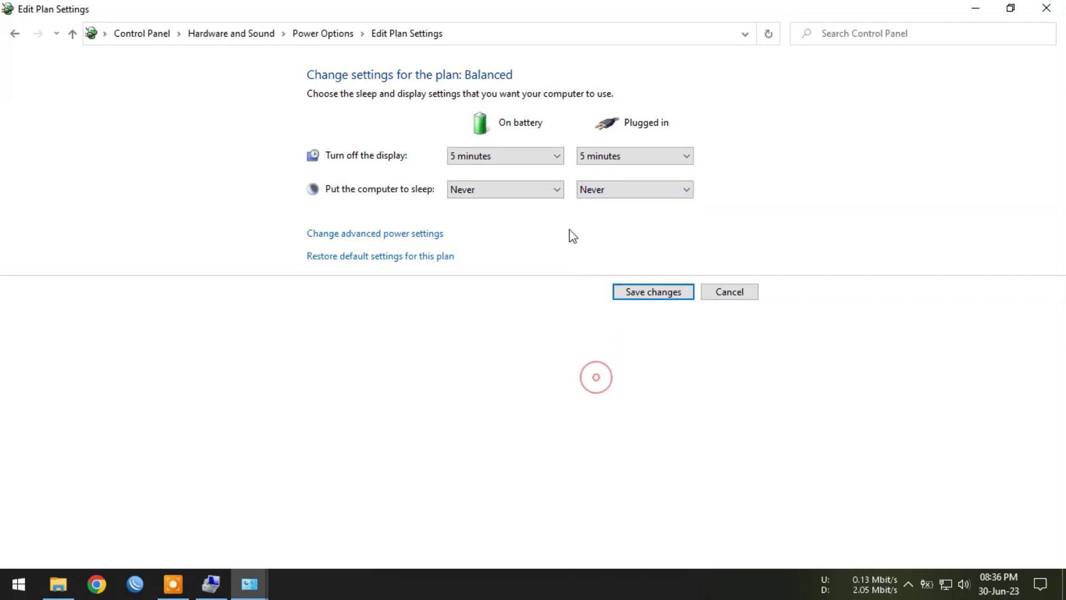
click(636, 294)
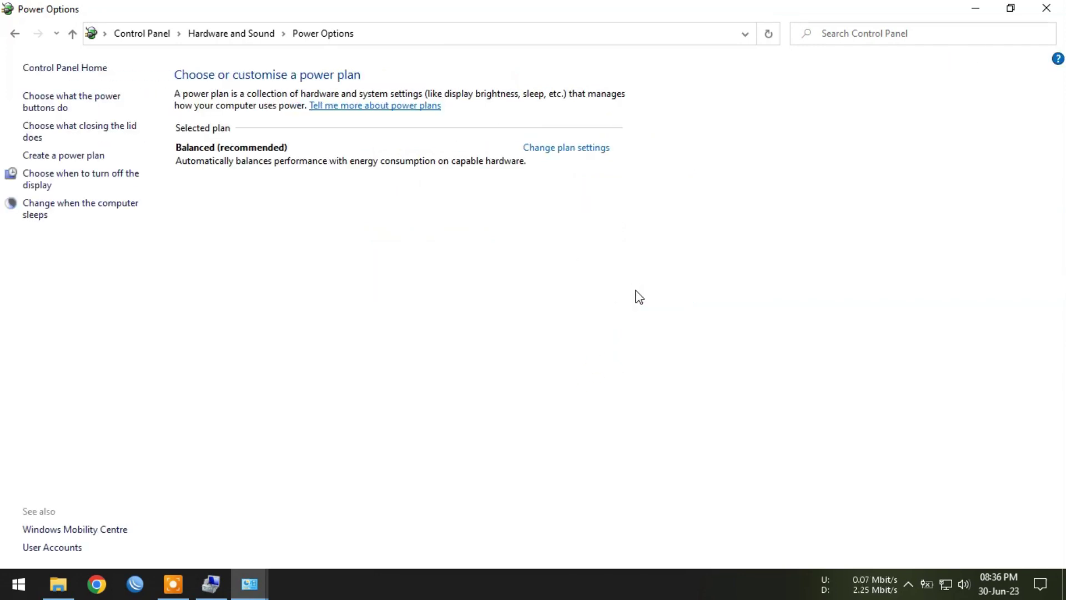
click(144, 37)
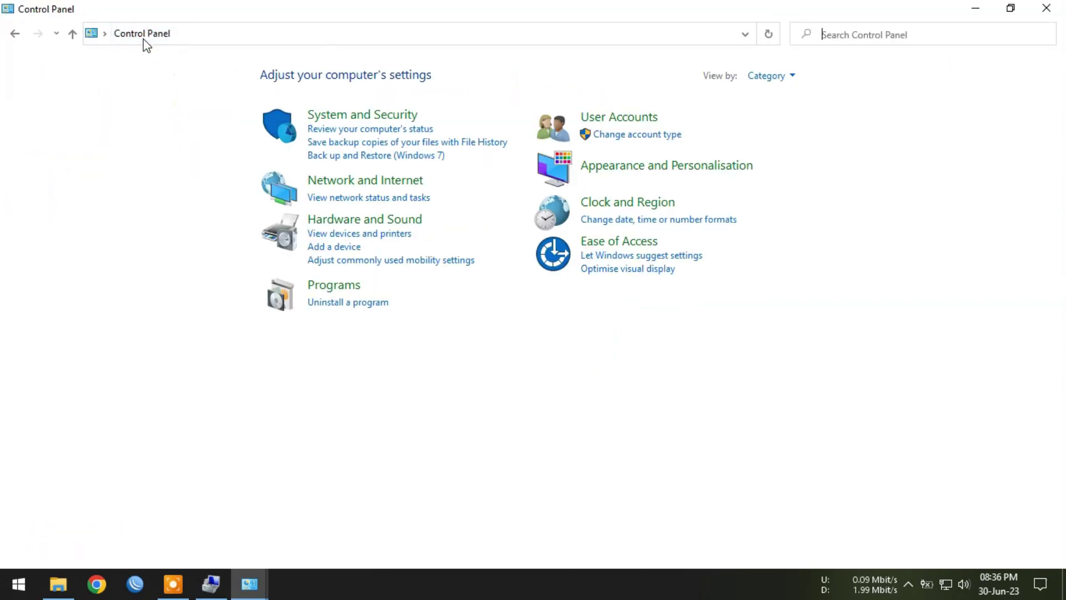
Step: Tick Remote Desktop in Windows Defender Firewall's allowed apps list for private and public networks
click(383, 118)
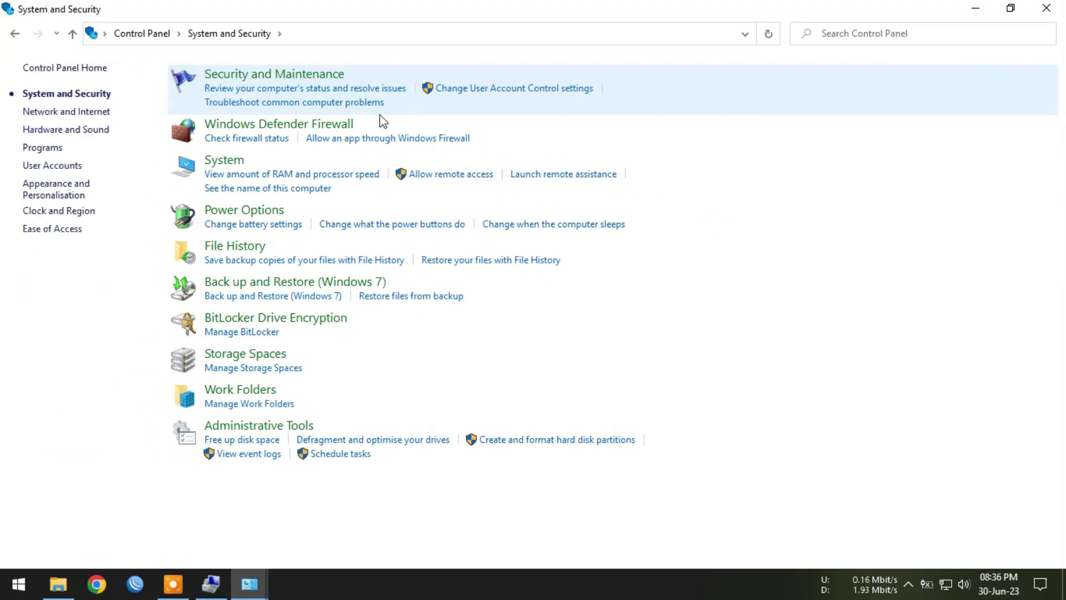
click(282, 125)
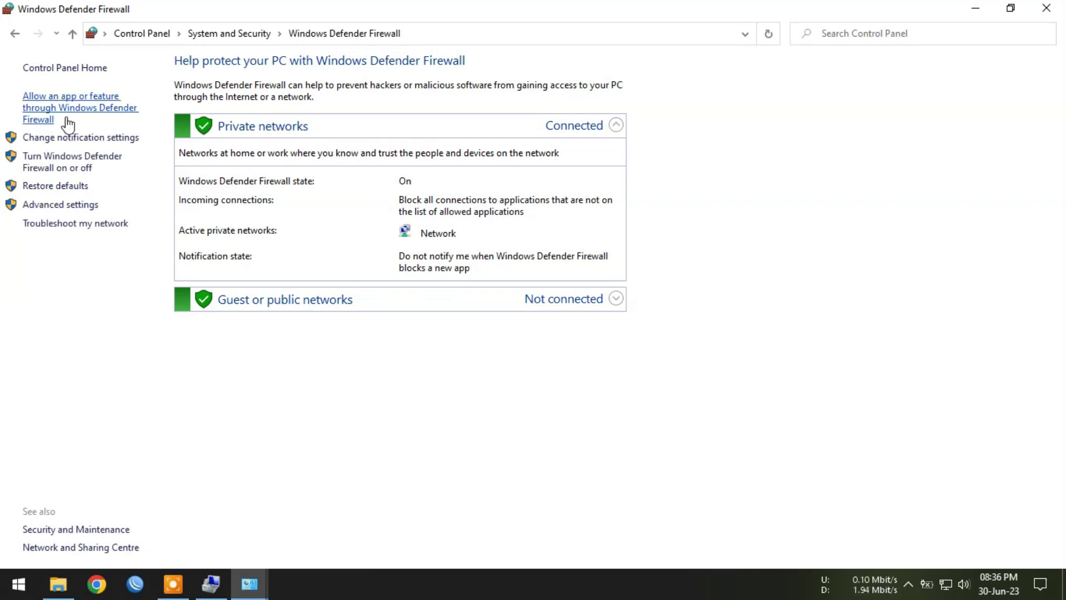
click(52, 104)
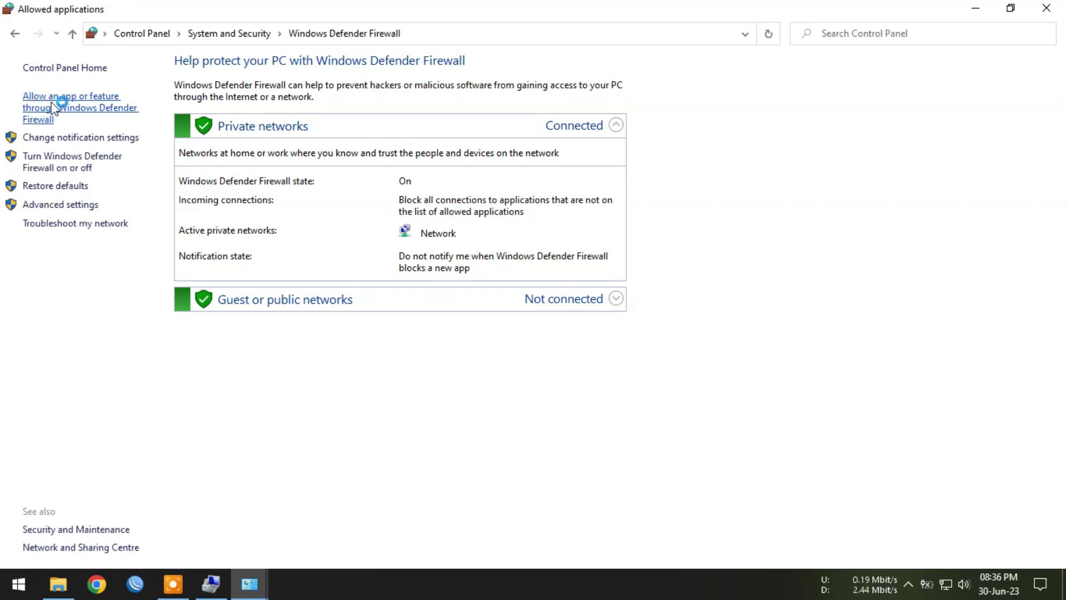
click(698, 111)
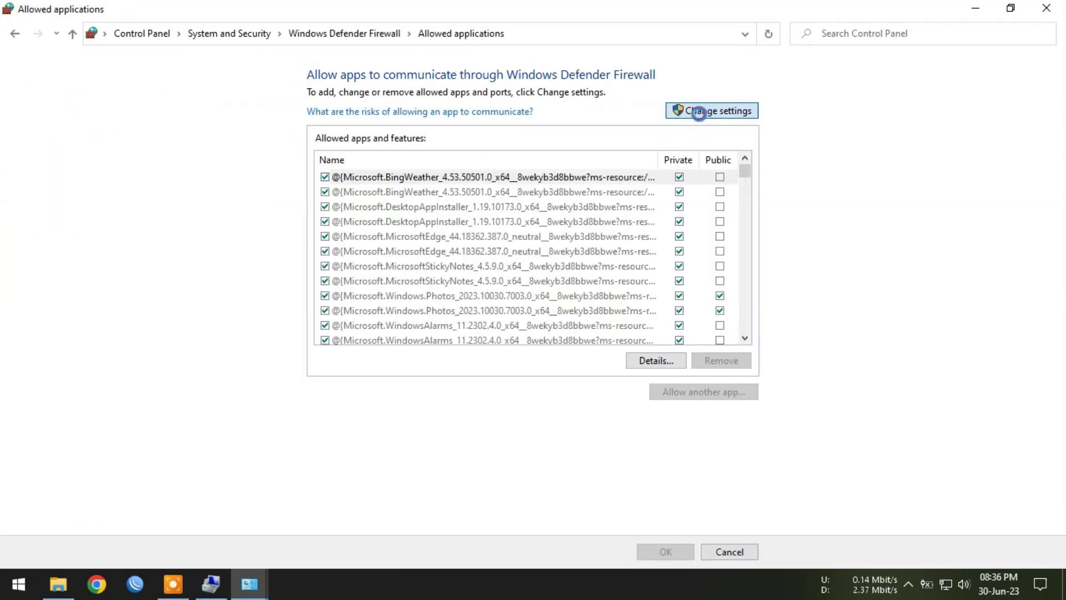
drag(747, 174, 735, 268)
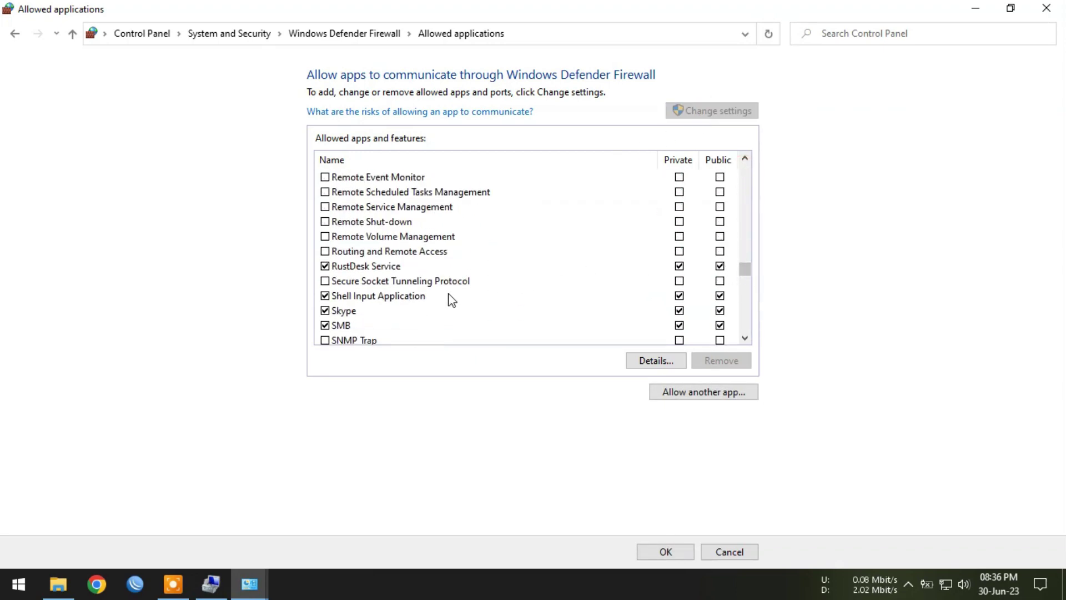
scroll(381, 251, up, 2)
click(361, 219)
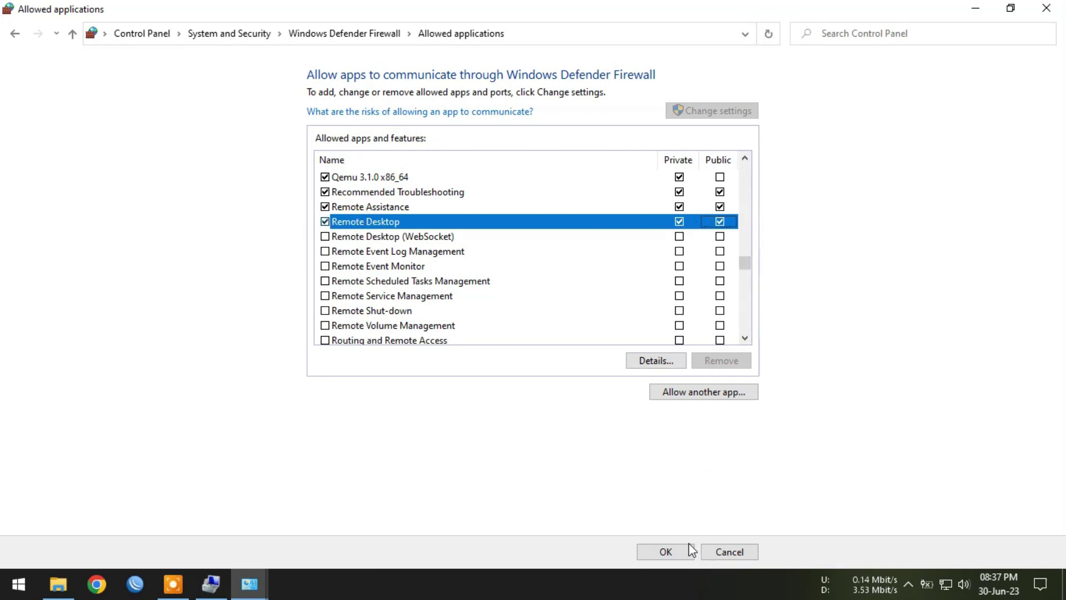
click(677, 550)
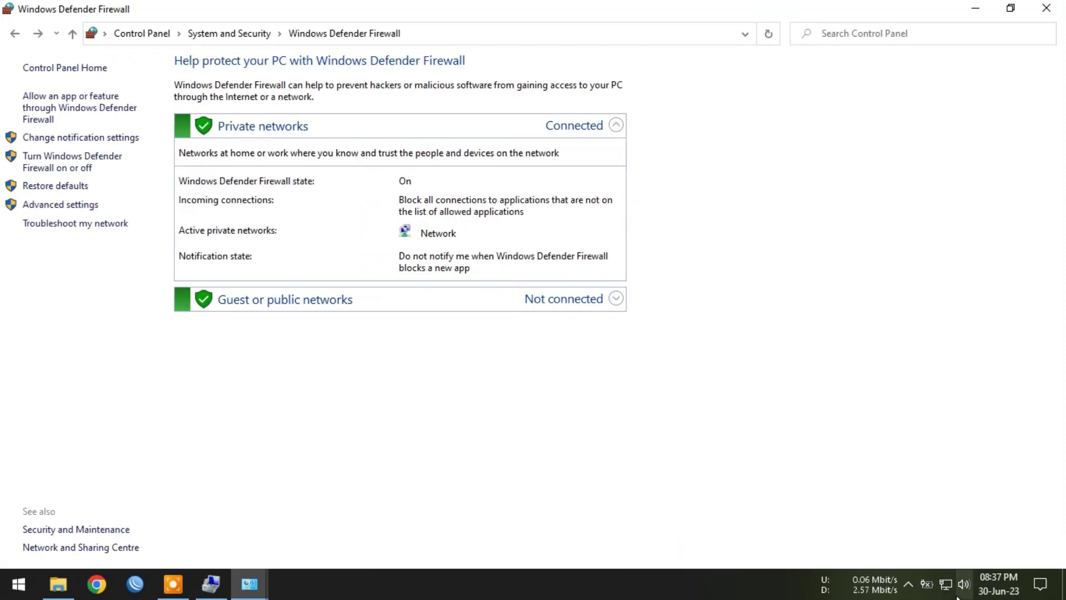
Step: Open the Ethernet 2 adapter's status details to view its IPv4 address 172.20.21.10
right_click(946, 583)
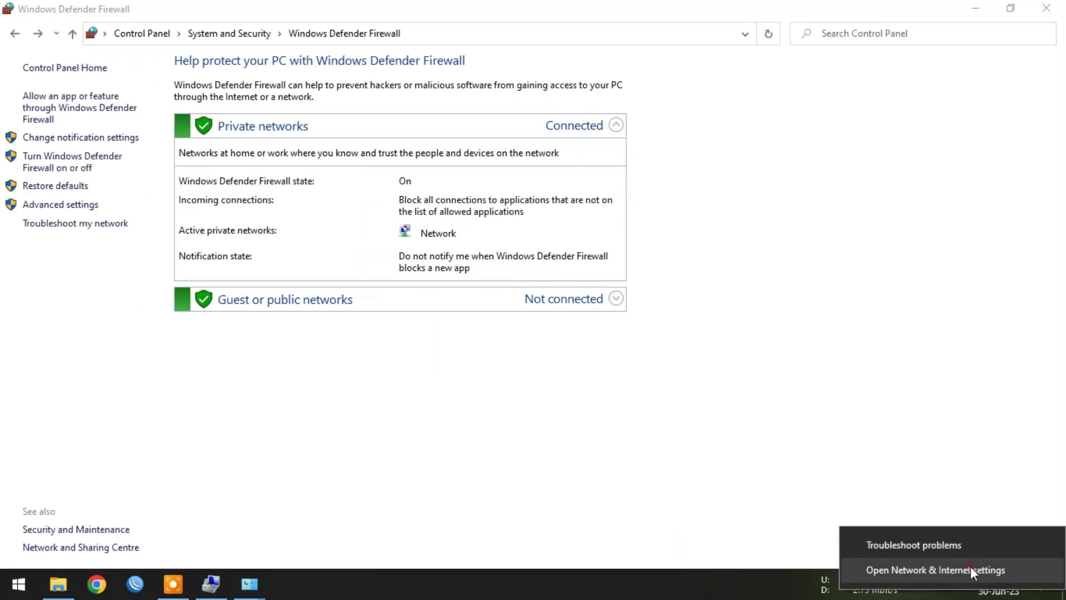
click(970, 569)
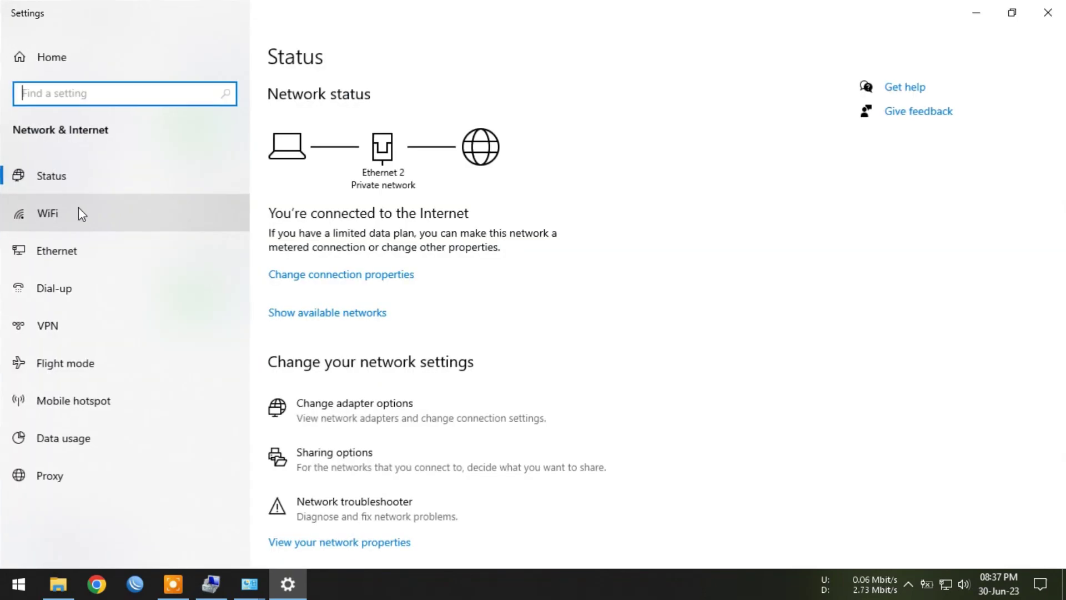
click(92, 253)
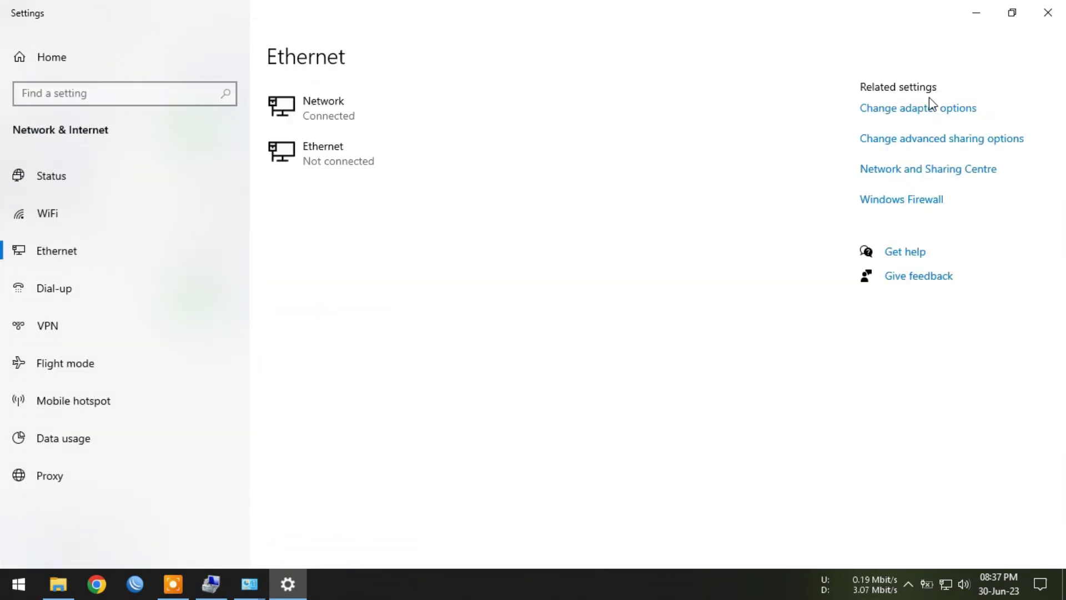
click(902, 107)
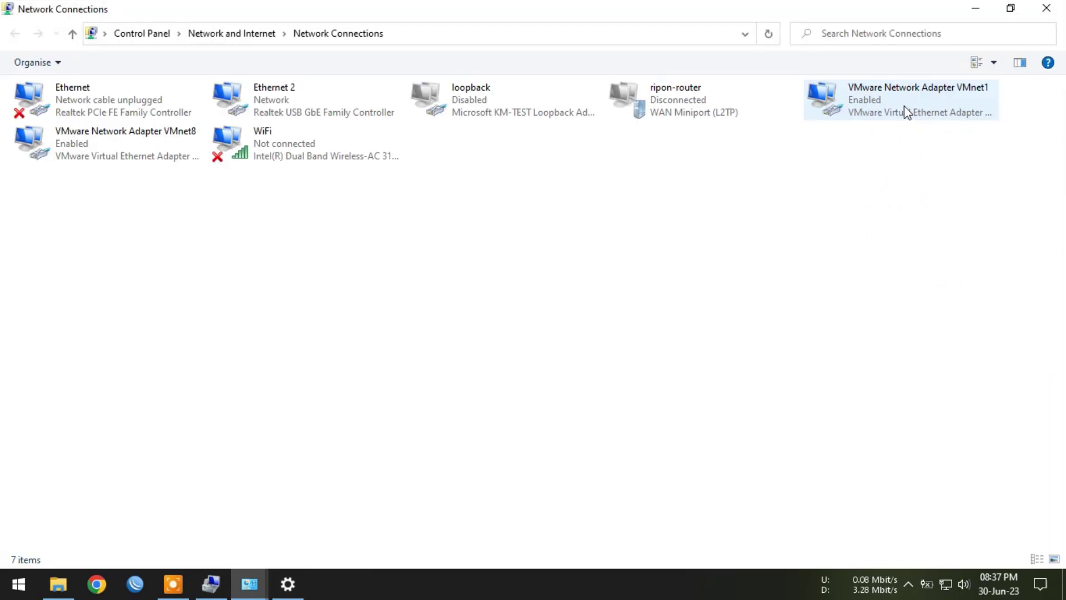
right_click(297, 97)
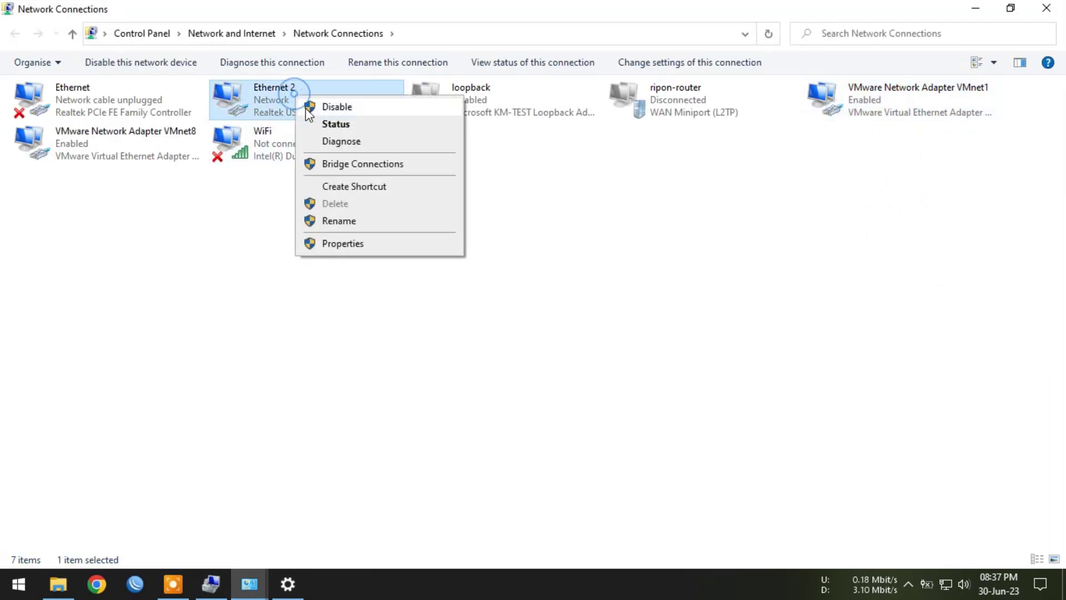
click(336, 125)
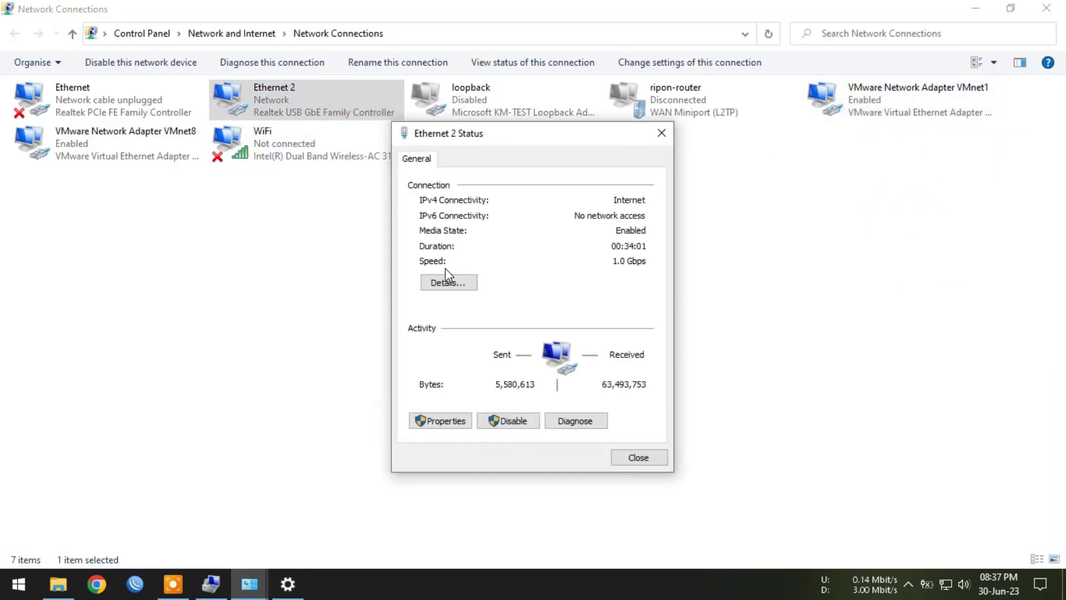
click(449, 283)
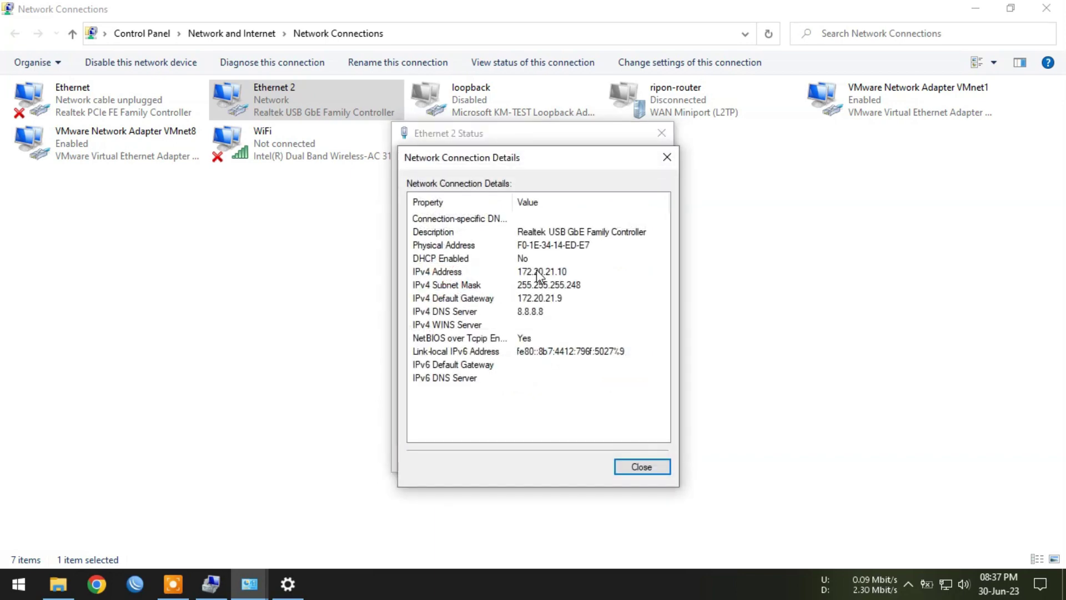
click(538, 272)
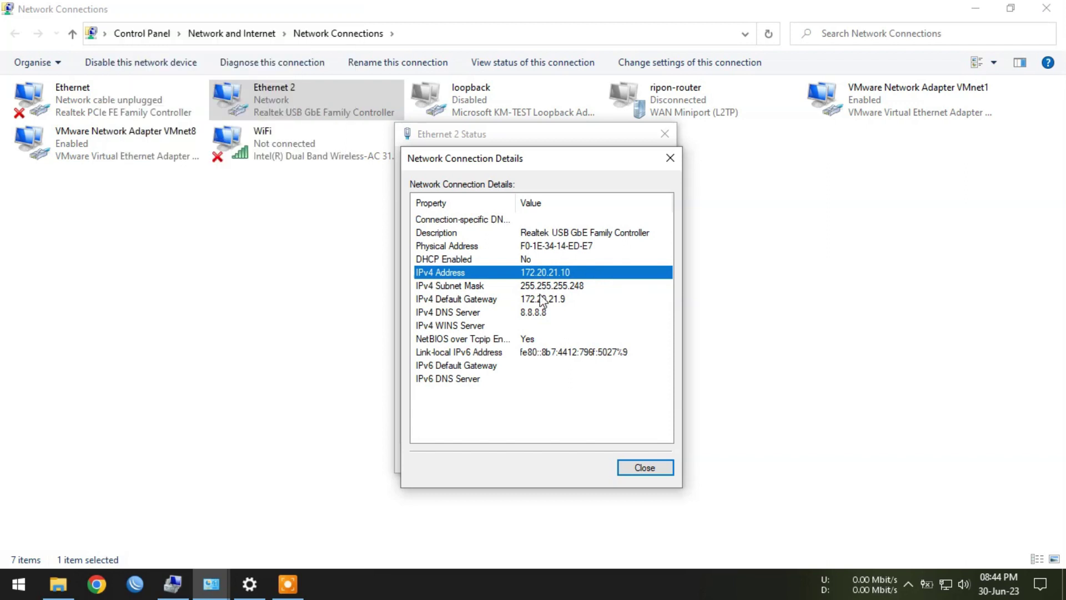
click(172, 583)
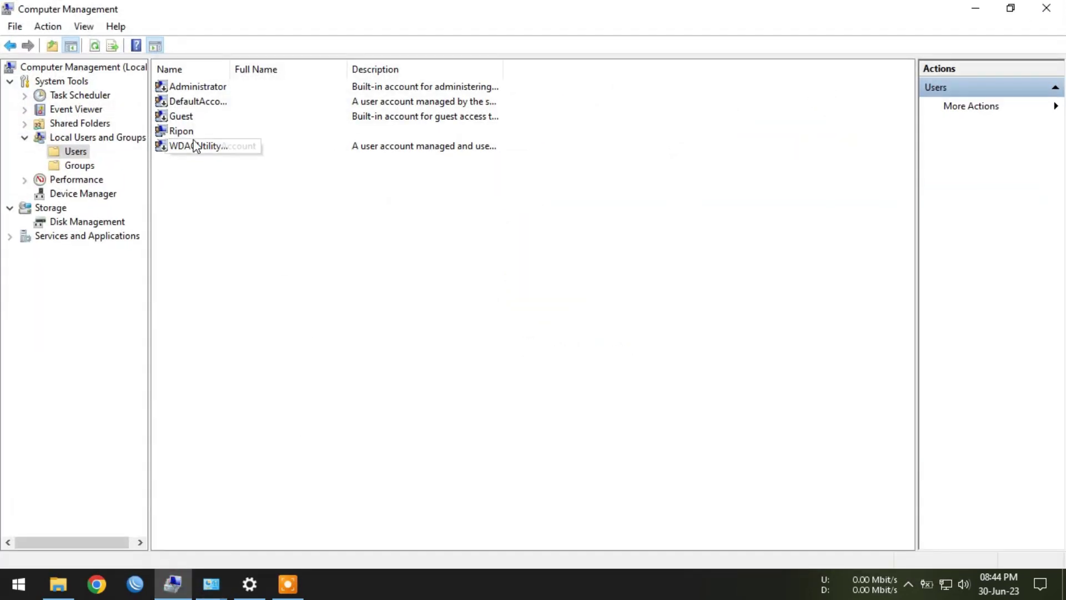
Step: Select the logged-in user account in Computer Management's local users list
click(228, 133)
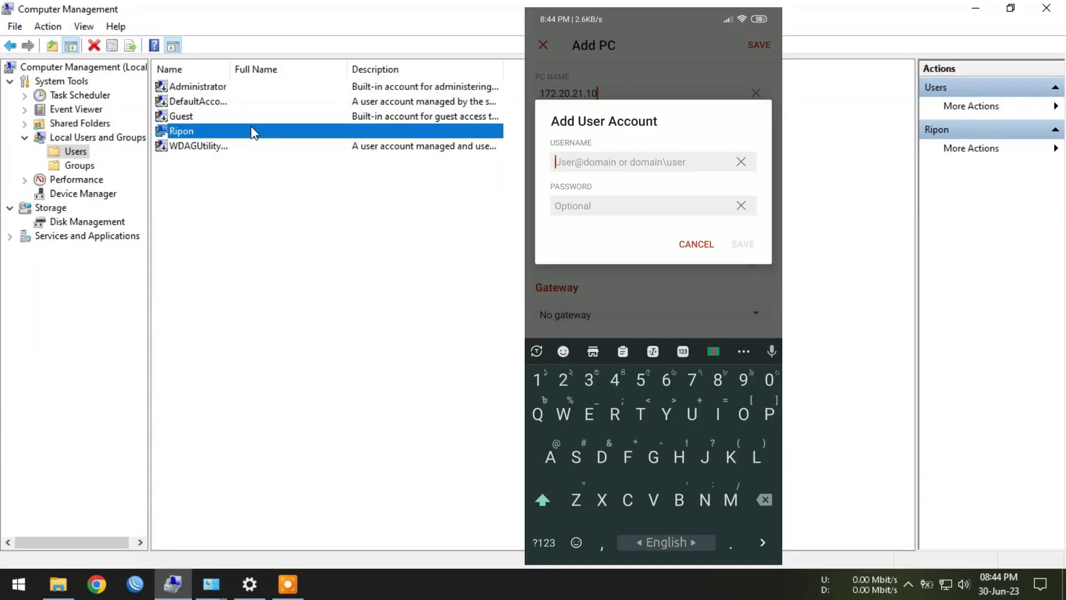